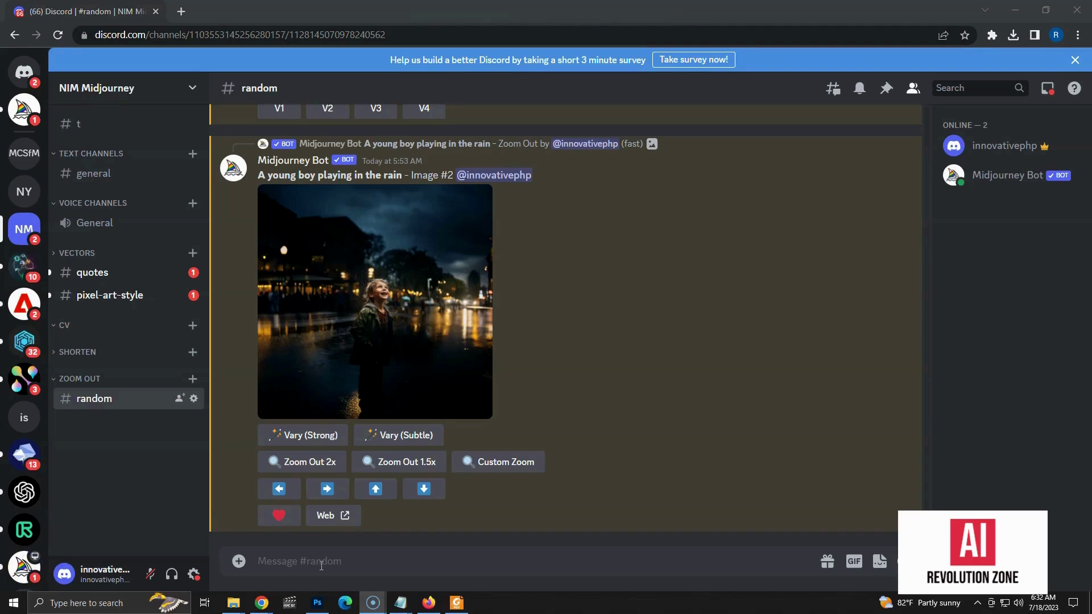
Run /imagine with the prompt 'a little gitl walking through a forest' in Midjourney.
left_click(321, 566)
type("/im")
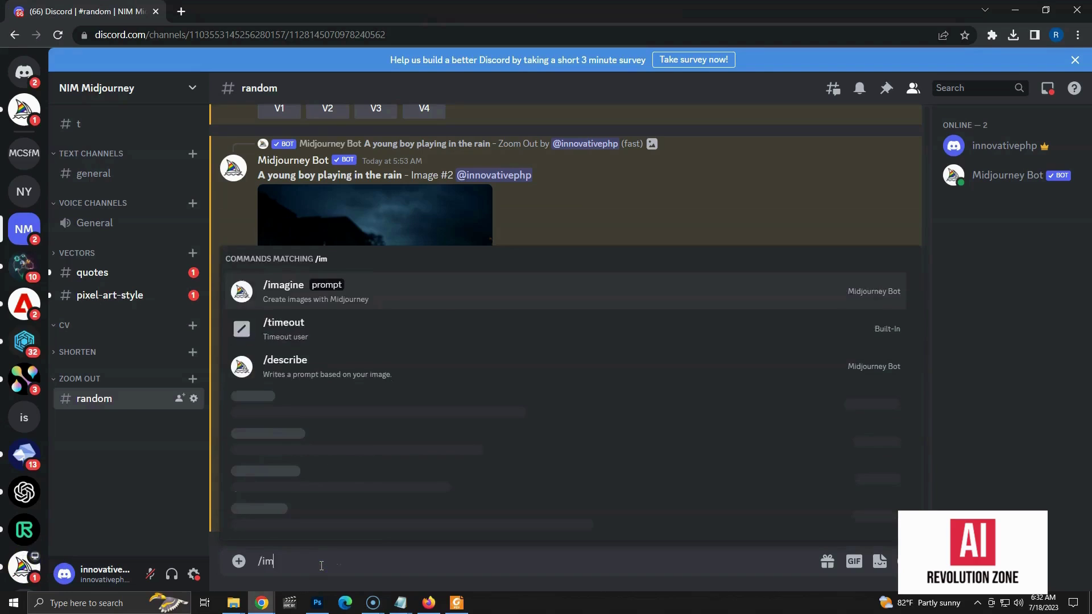
type("agine")
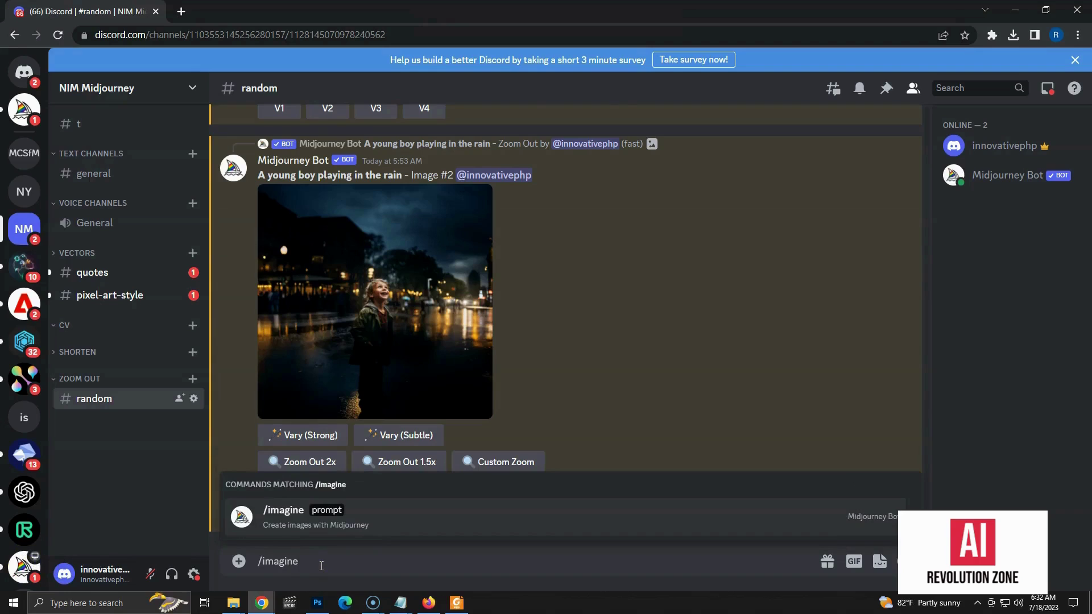
key("Return")
type("a little gitl walking through a forest")
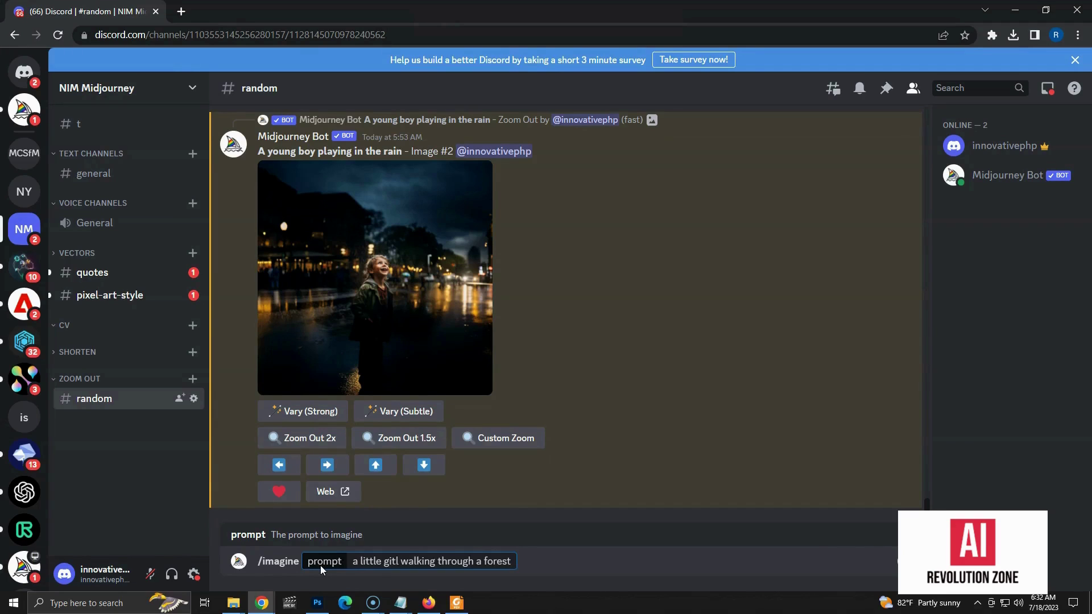
key("Return")
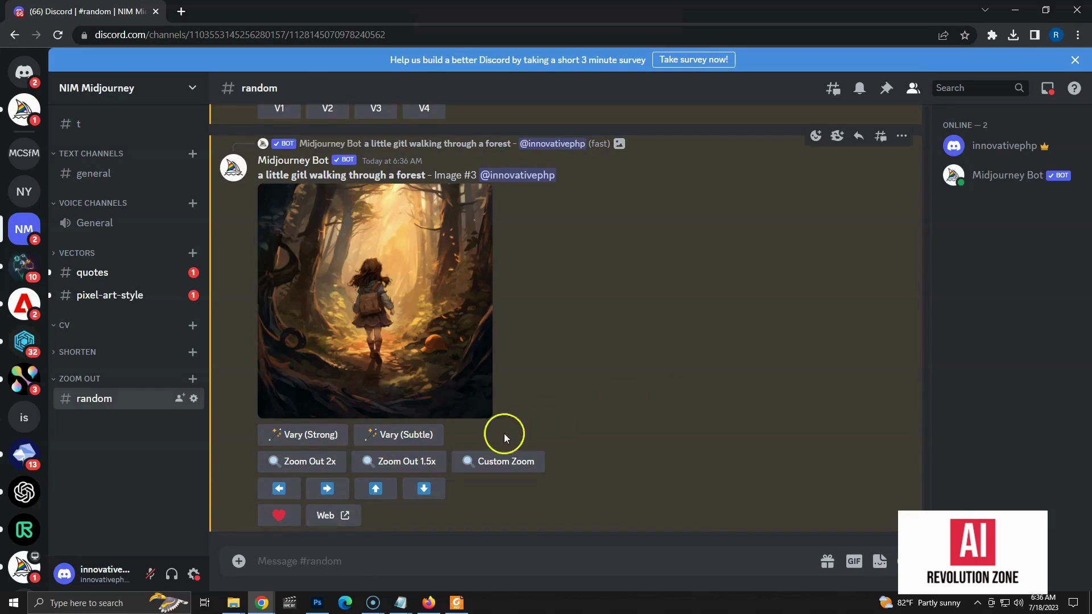
Request a 1.5x zoom-out, then save the upscaled forest image as g1 in the zoom out folder.
left_click(430, 460)
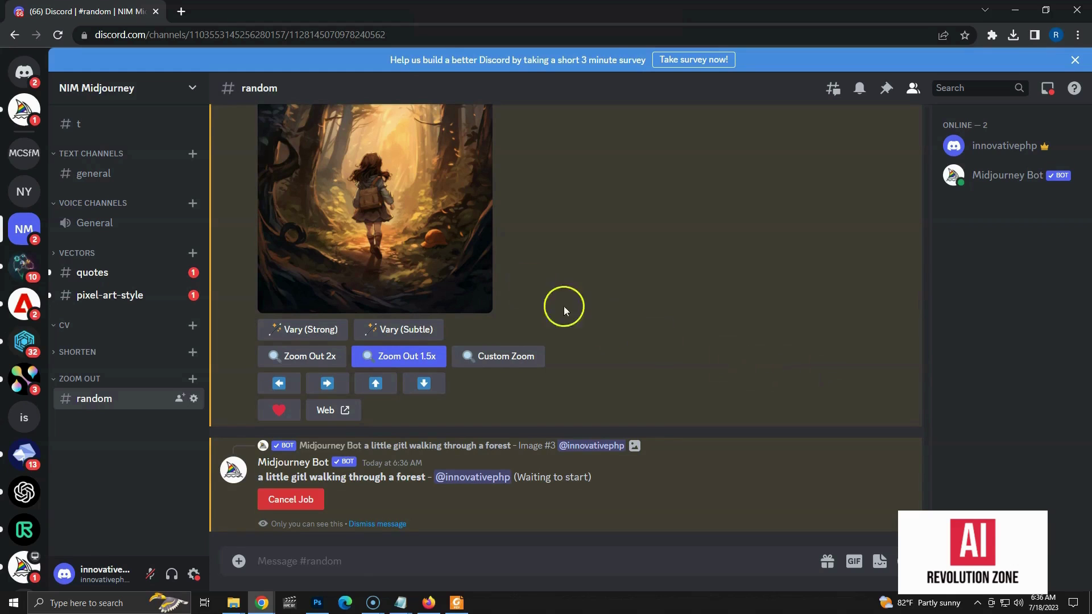
left_click(403, 248)
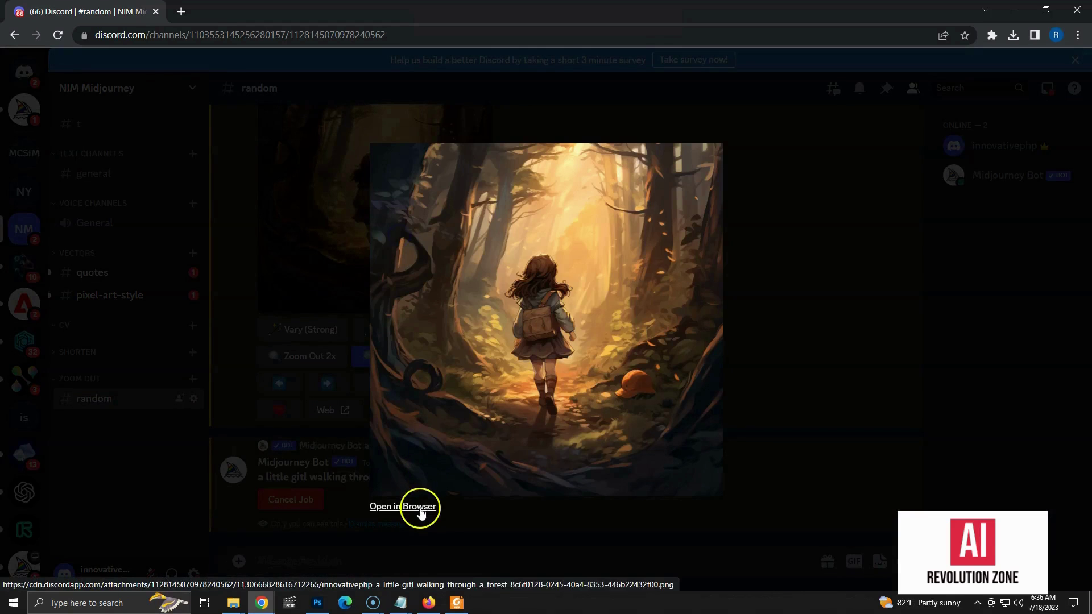
left_click(420, 507)
right_click(500, 181)
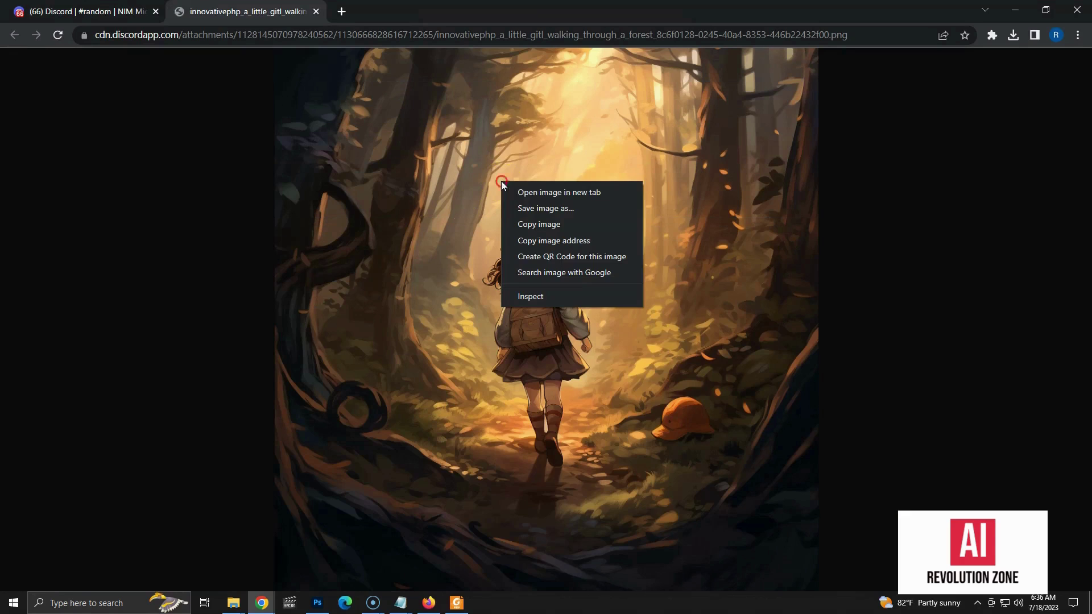
left_click(524, 210)
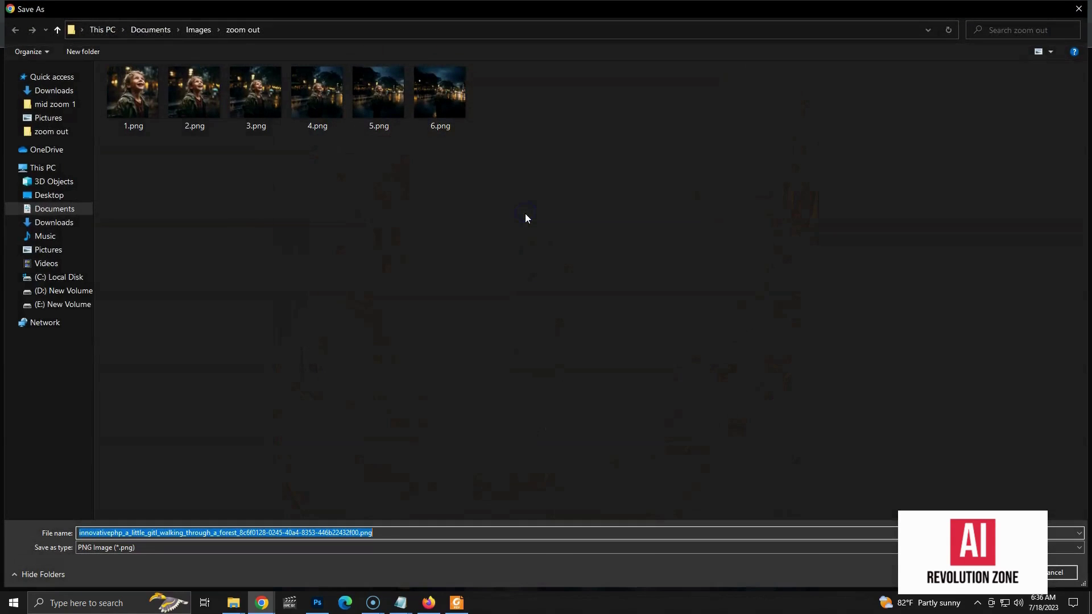
type("g1")
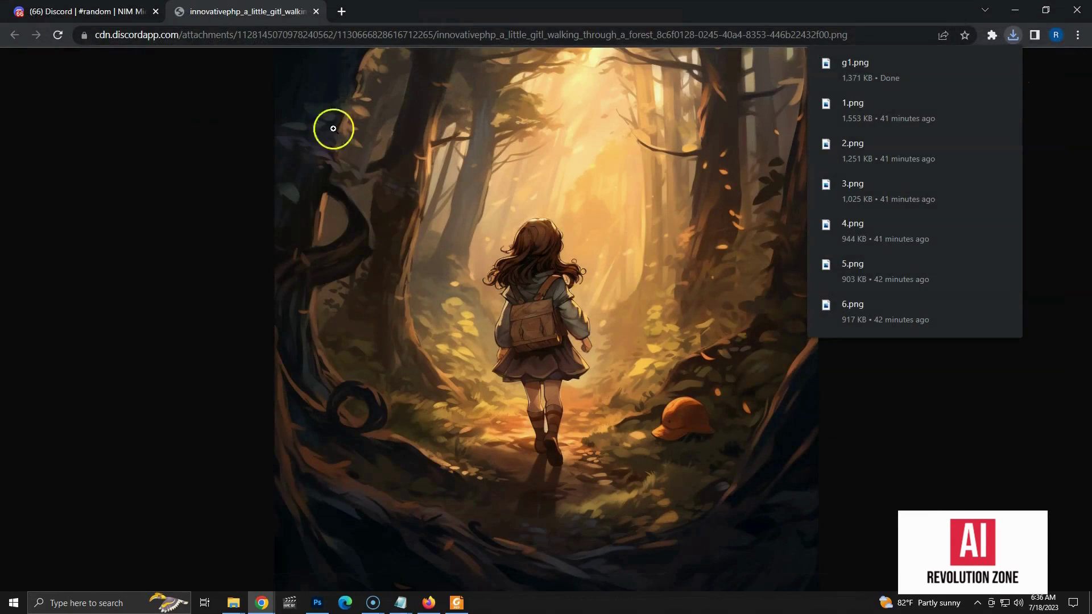
Upscale the first zoomed-out image (U1) and zoom it out 1.5x again.
left_click(316, 14)
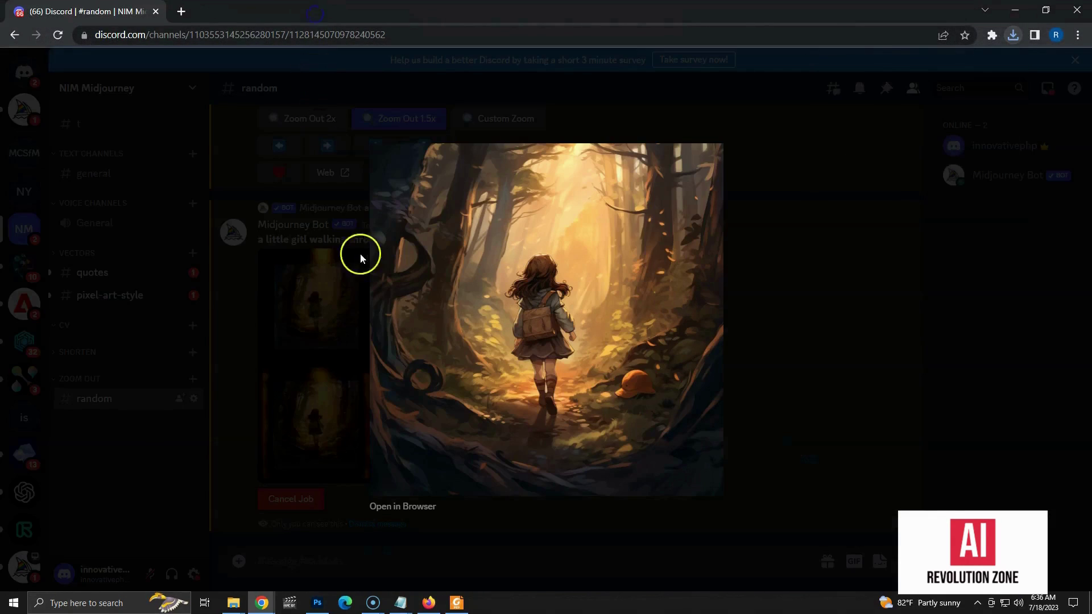
left_click(775, 351)
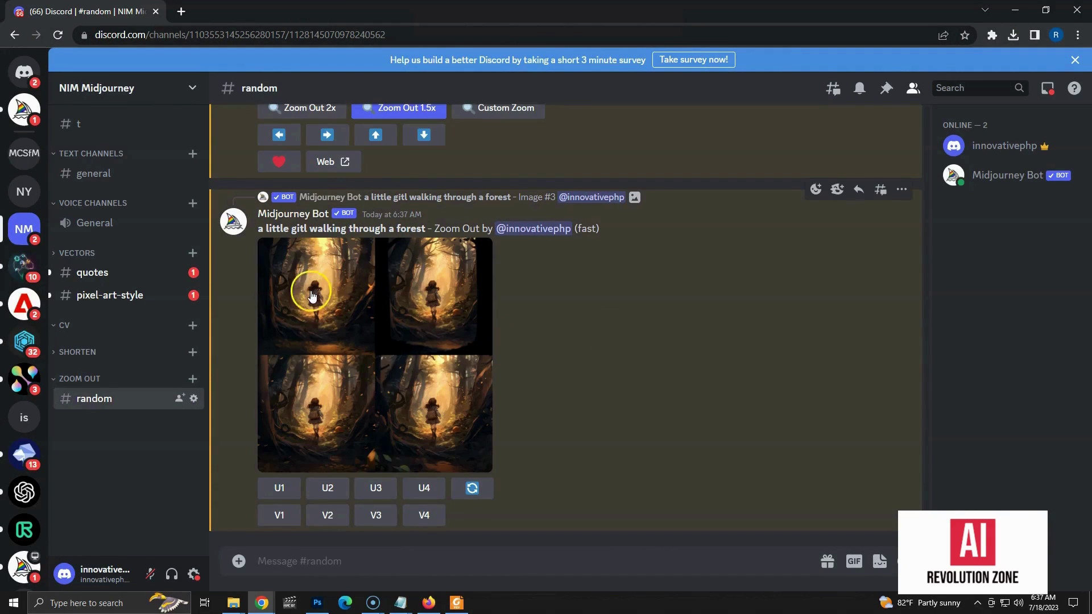
left_click(279, 488)
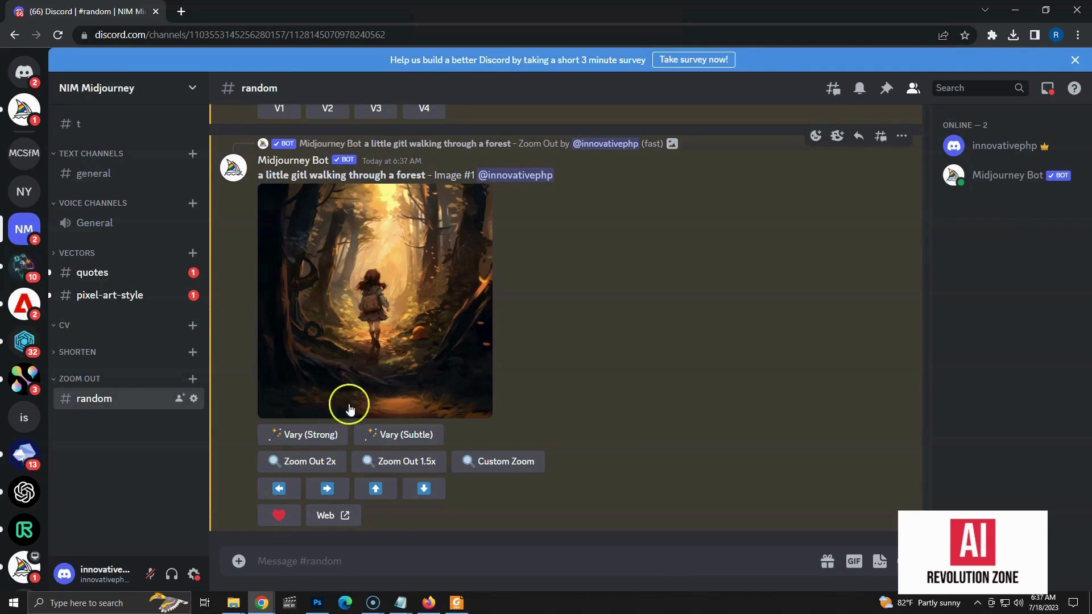
left_click(398, 462)
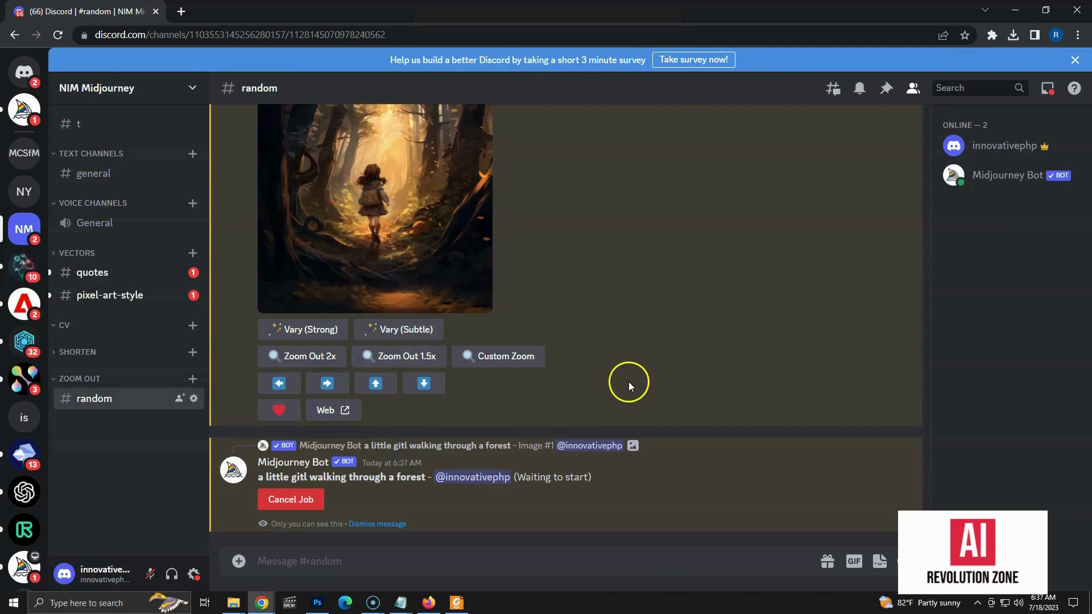
Save the full-size upscaled forest image as g2.png, then close its tab and viewer.
scroll(625, 378, "up", 2)
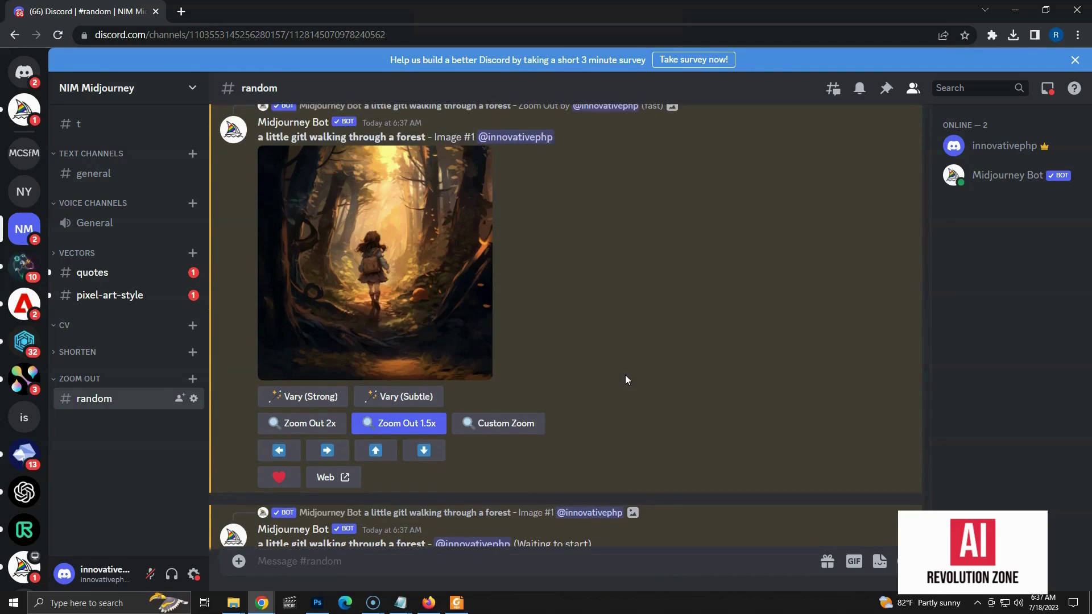
left_click(352, 280)
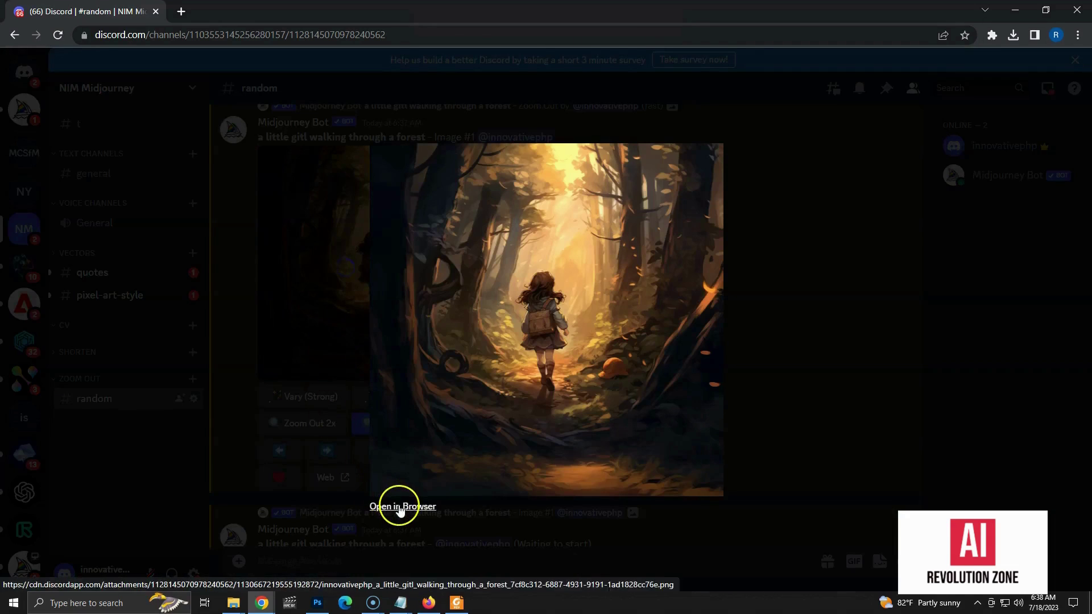
left_click(395, 506)
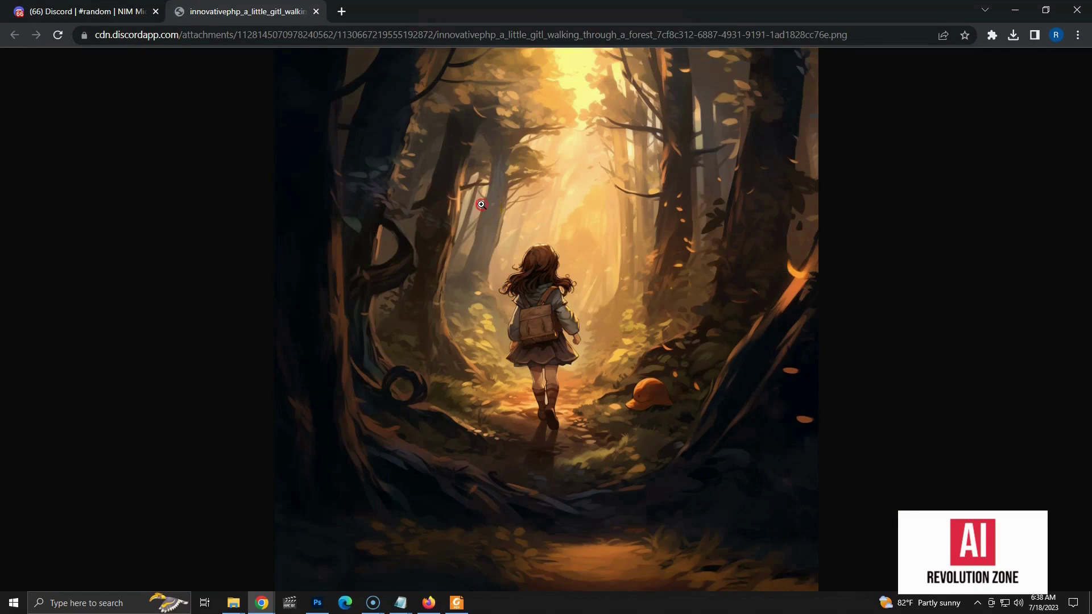
right_click(481, 205)
left_click(510, 233)
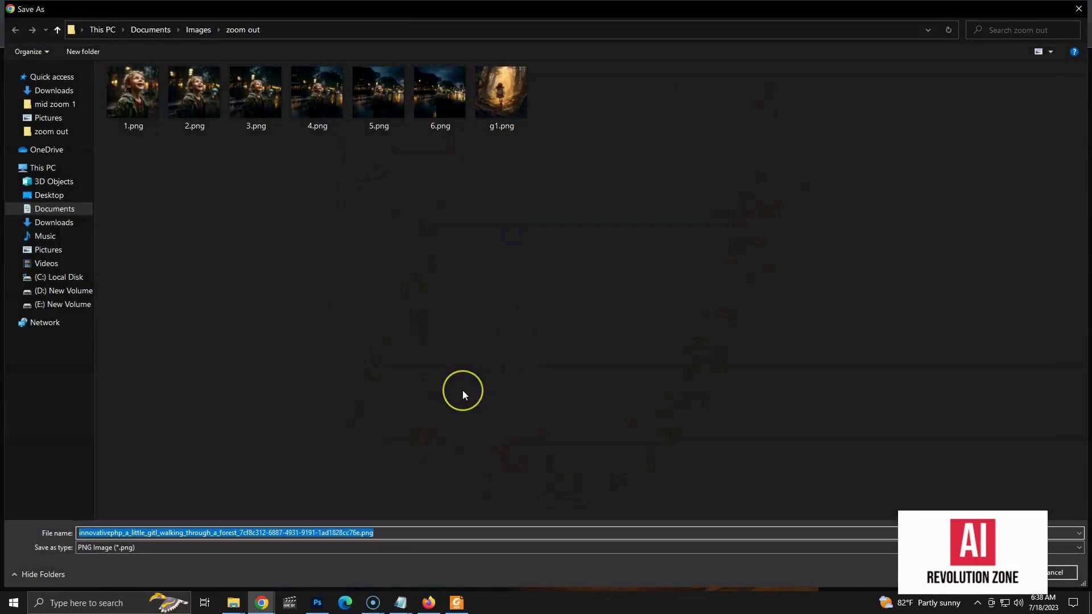
type("g2")
key("Return")
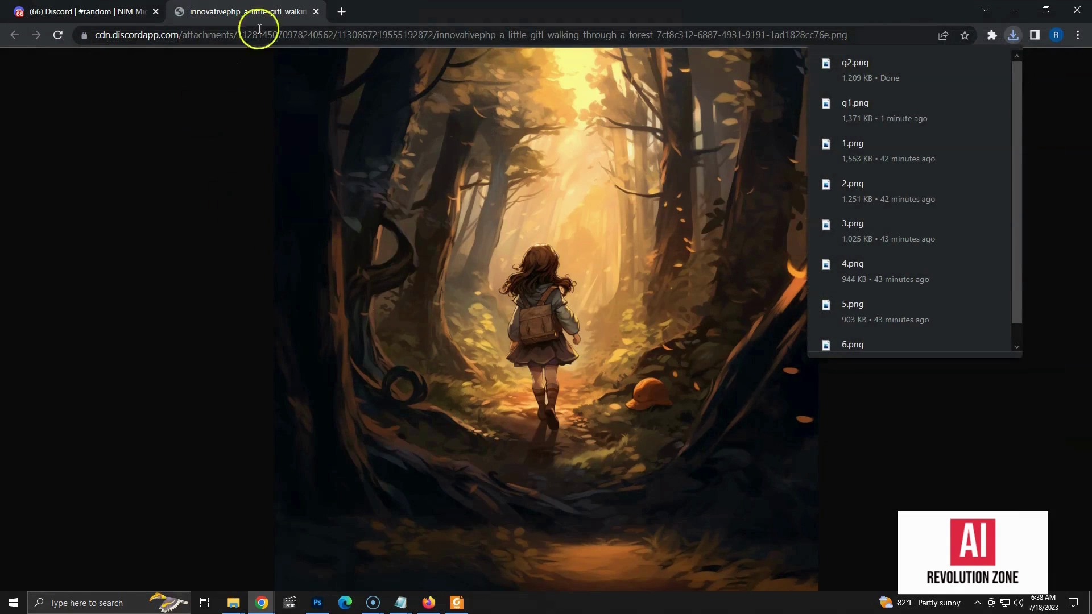
left_click(316, 11)
left_click(657, 340)
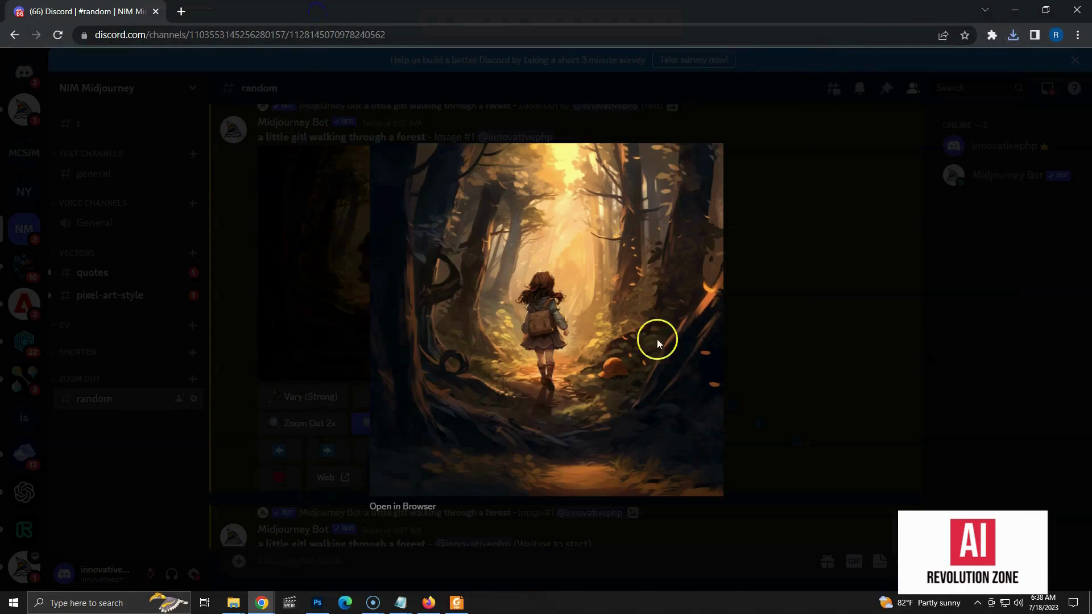
left_click(789, 315)
scroll(704, 303, "down", 1)
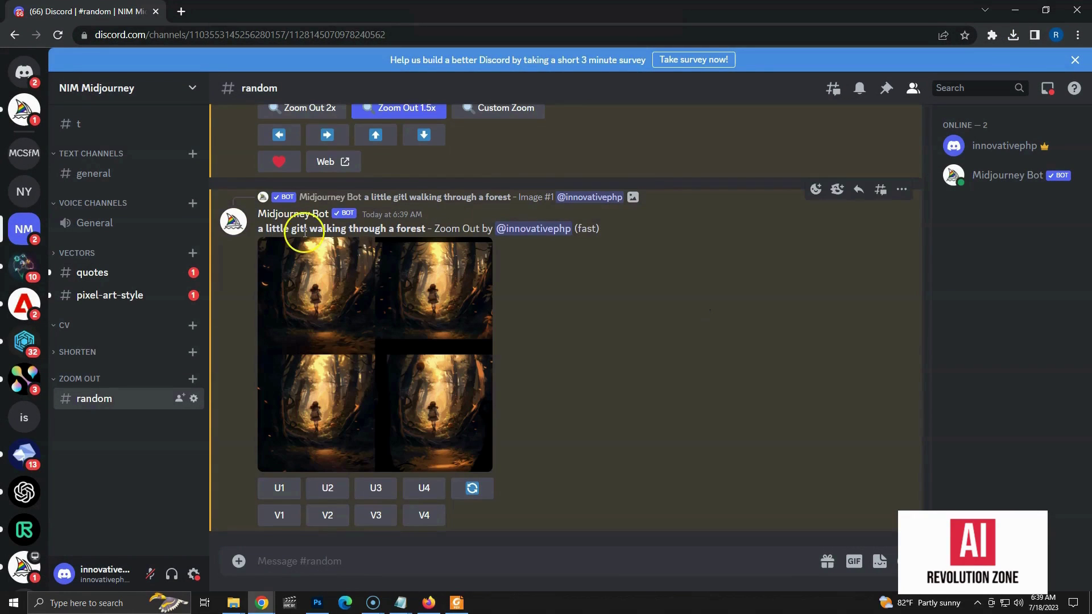
Upscale the first image (U1) of the new zoom-out grid.
left_click(279, 492)
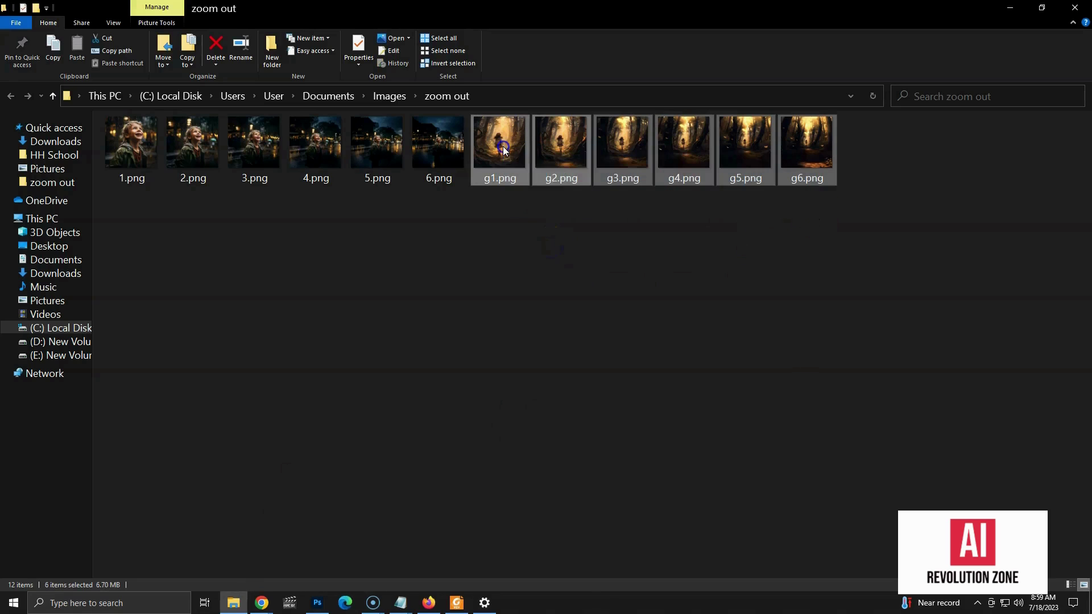
Compress the six selected g1–g6 images into a ZIP archive named g1.zip.
right_click(503, 146)
mouse_move(571, 423)
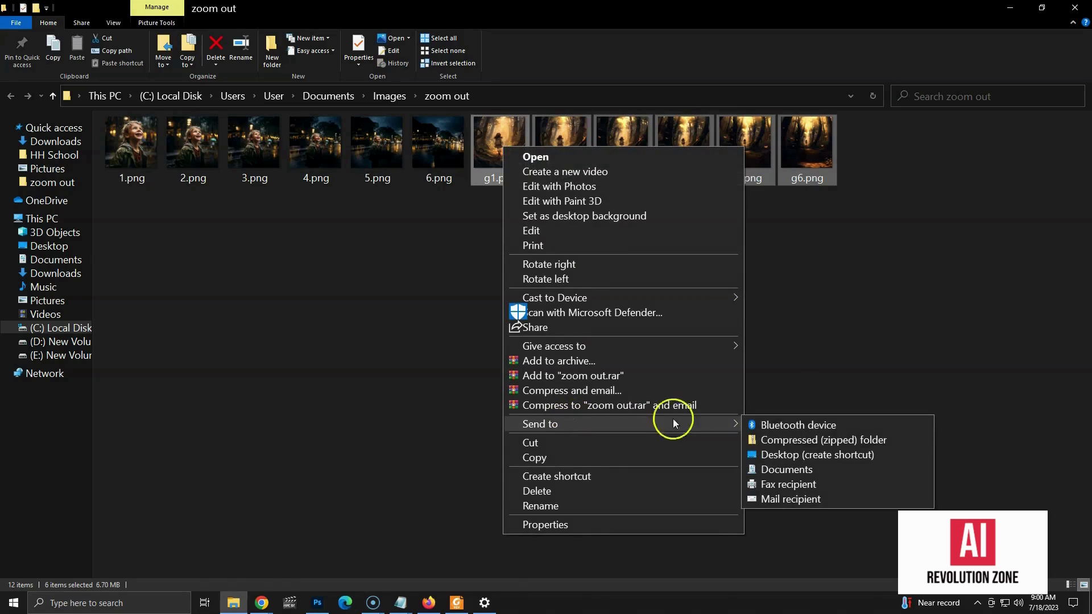
left_click(802, 440)
left_click(699, 374)
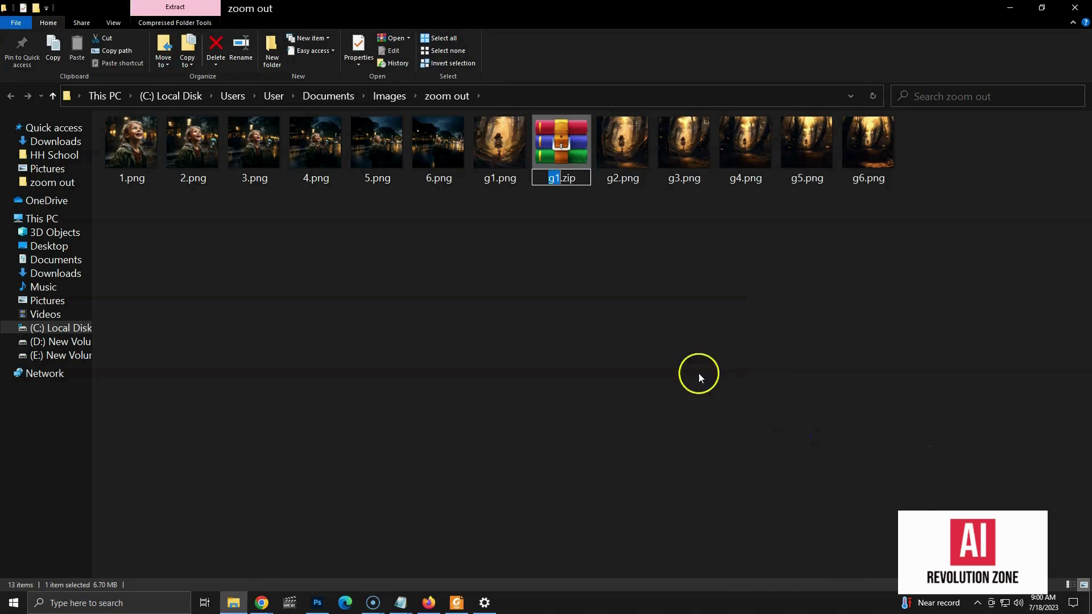
mouse_move(566, 156)
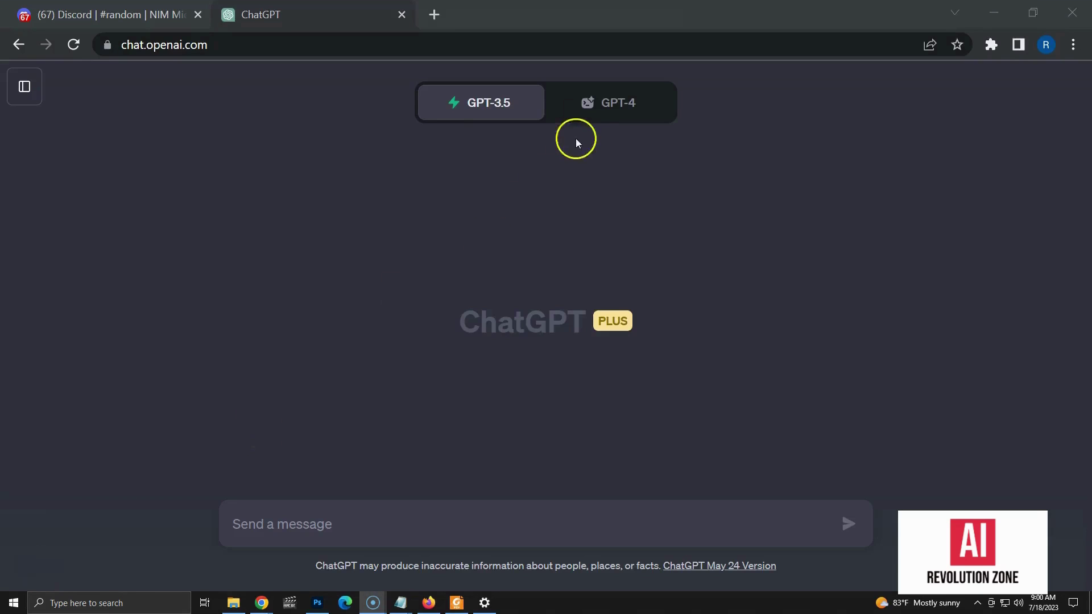
Switch ChatGPT to GPT-4 Code Interpreter and attach g1.zip to a new message.
mouse_move(595, 102)
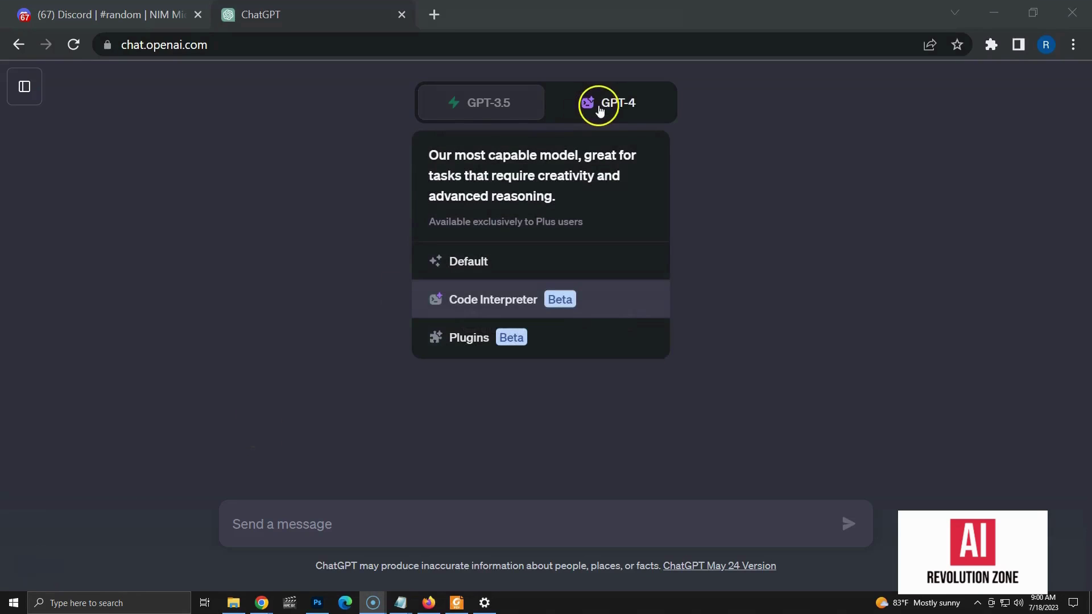
left_click(621, 301)
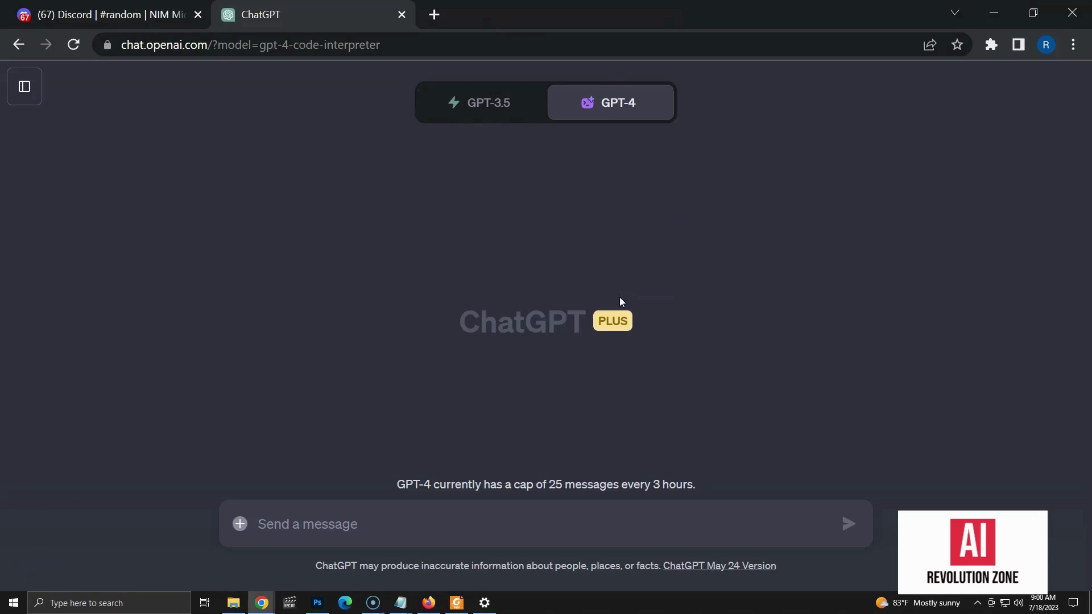
left_click(241, 523)
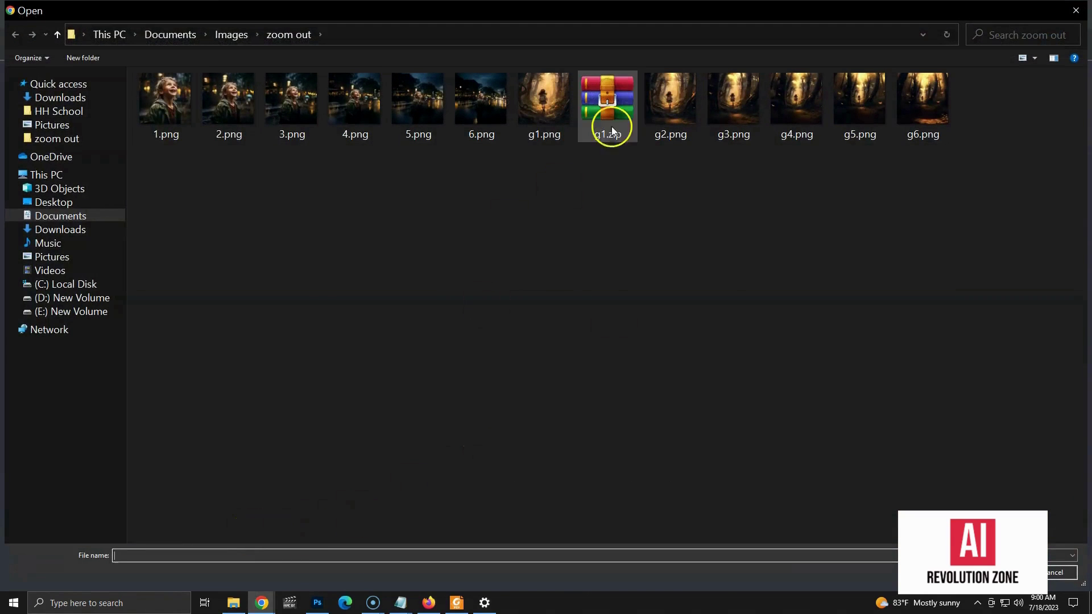
double_click(608, 112)
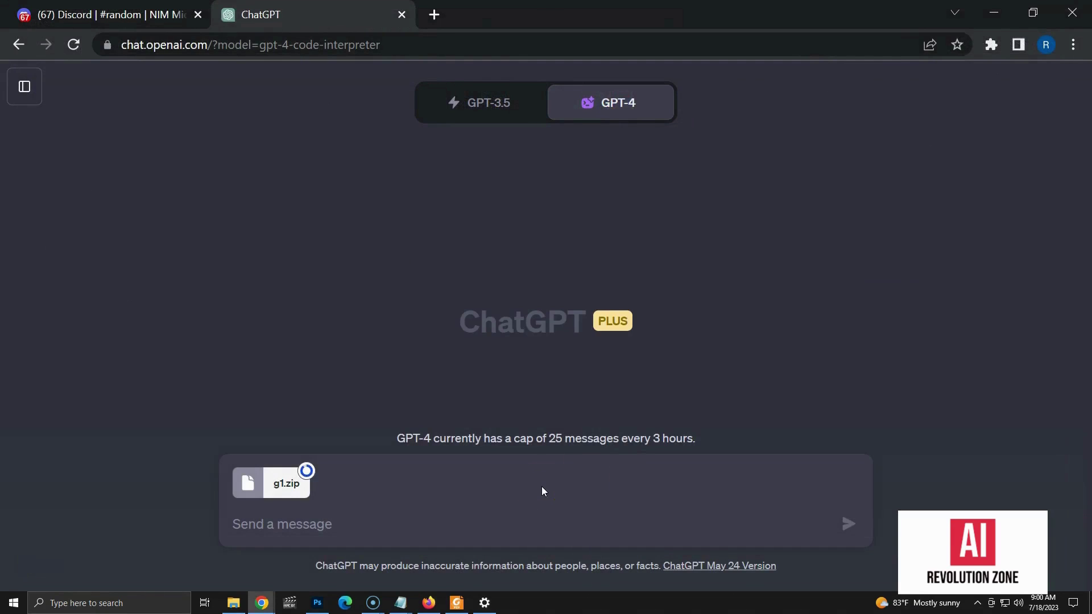
left_click(298, 527)
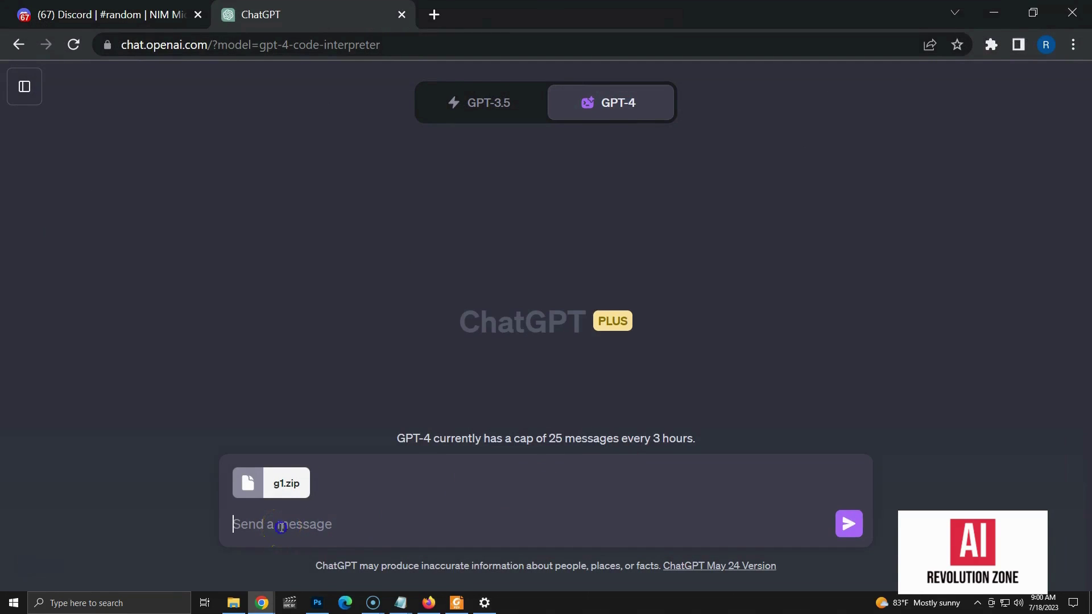
Paste the prompt explaining the six g1–g6 zoom-out images and requesting a smooth zoom-out video.
type("The zip file has 6 images named in the sequence from g1.png to g6.png. g1.png is the first image. Other images are created by zooming out the previous image by 1.5 times. Create a video starting from g1.png and zooming out till g6.png. Make sure to run the transitions smoothly.")
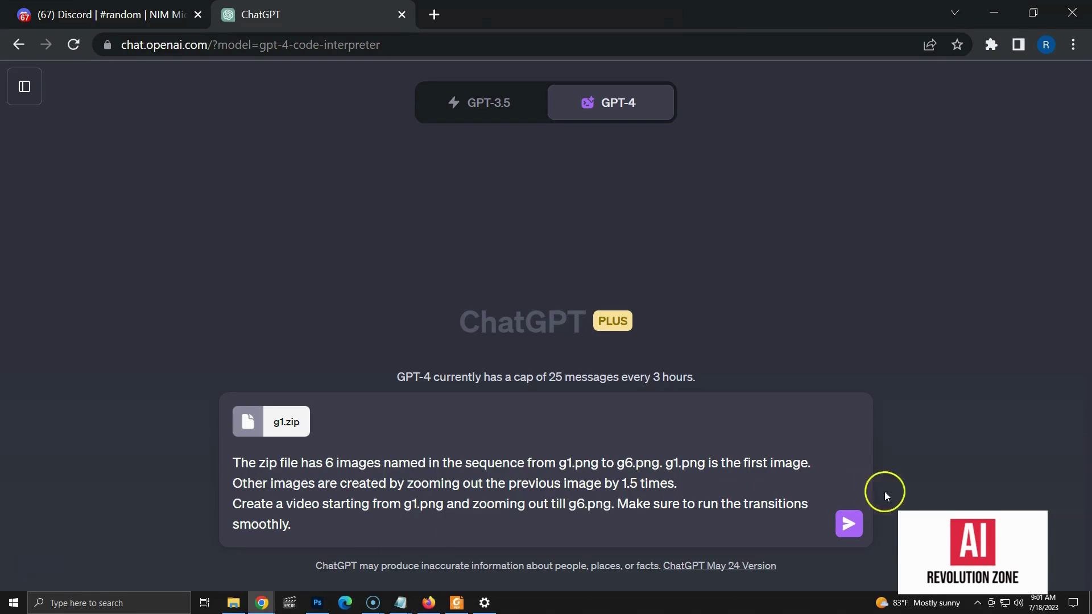
Send the video request, inspect the running code, and answer '30frames' for the frame rate.
left_click(849, 524)
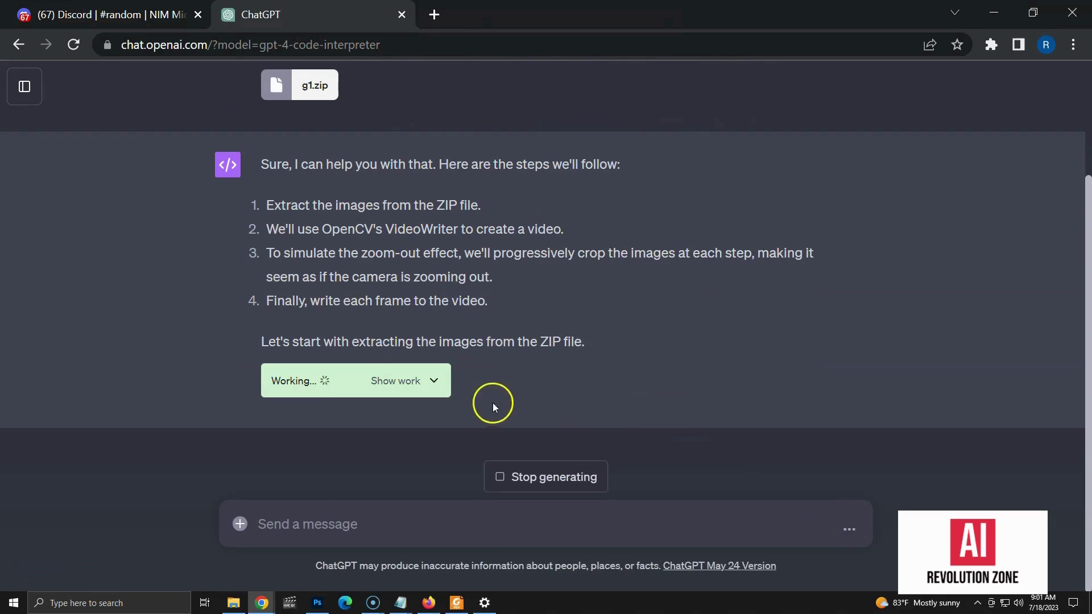
left_click(434, 380)
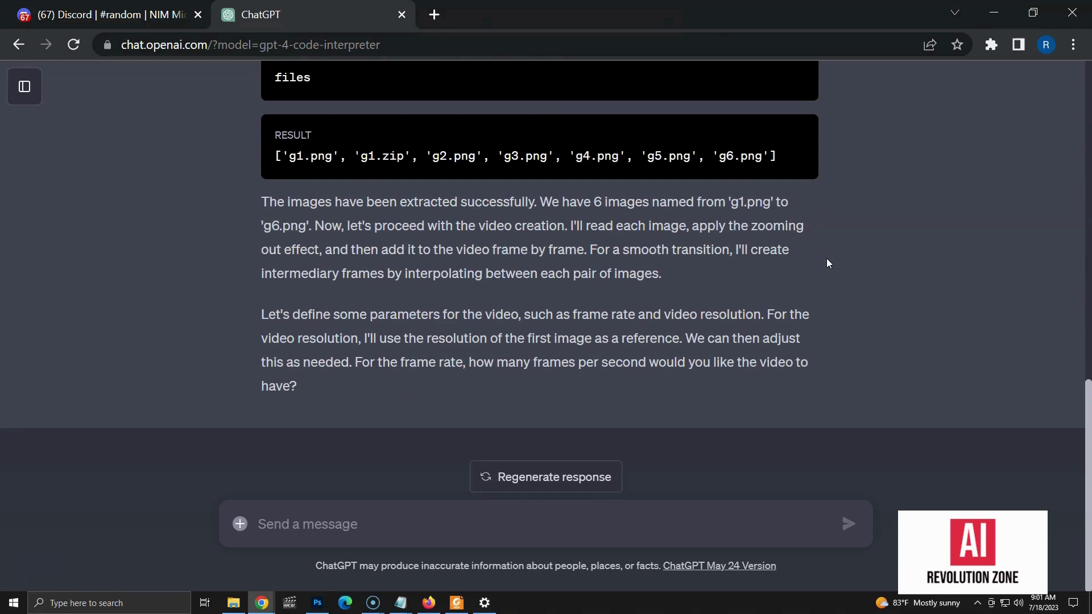
left_click(335, 529)
type("30fr")
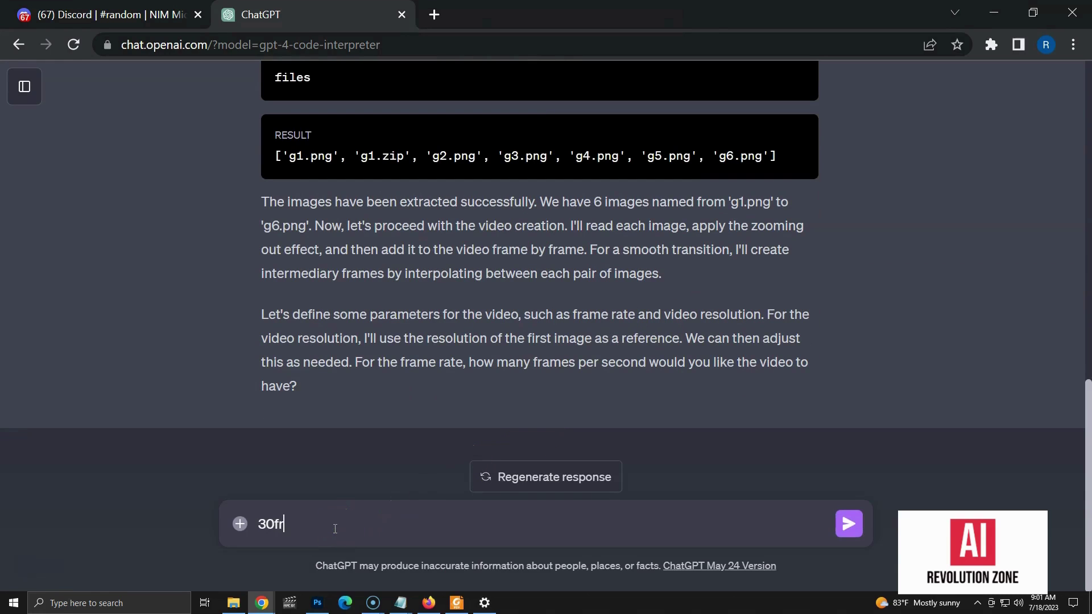
type("ames")
key("Return")
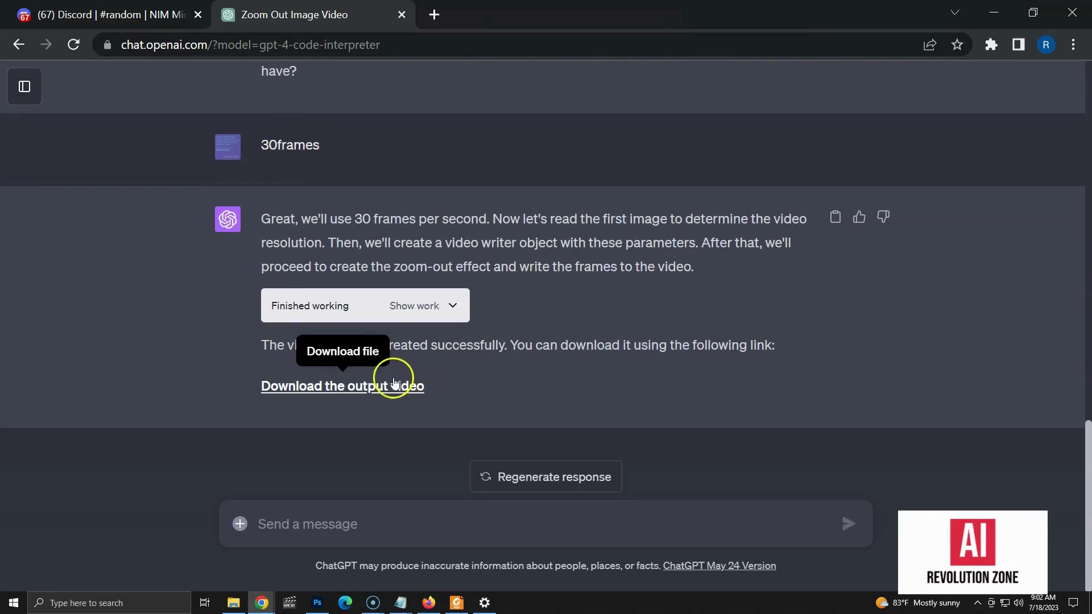
Download output_video (1).mp4 and open it to play the forest zoom-out video.
left_click(372, 391)
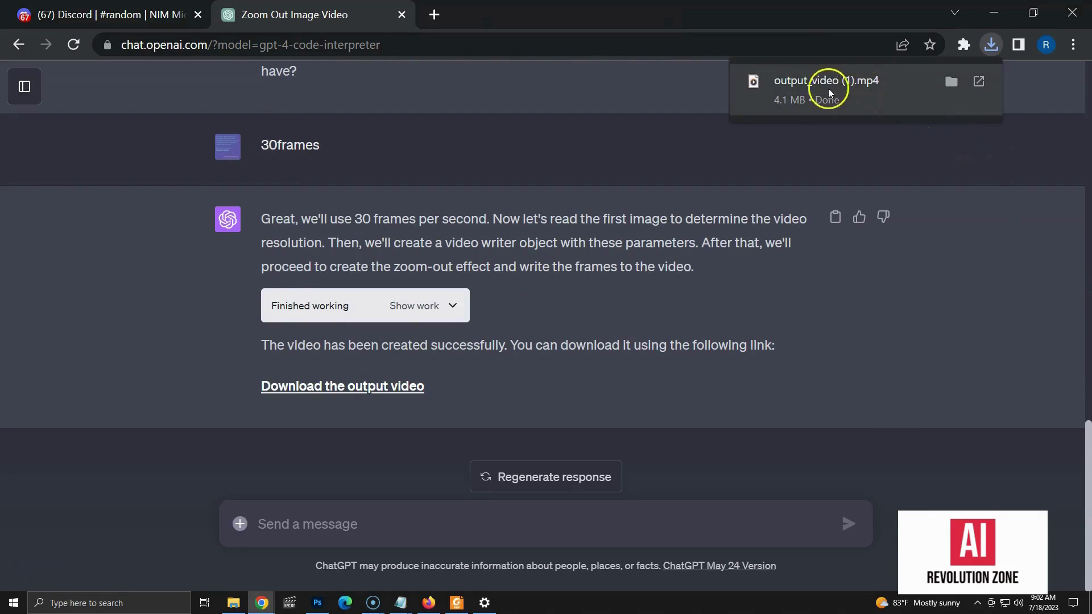
left_click(808, 85)
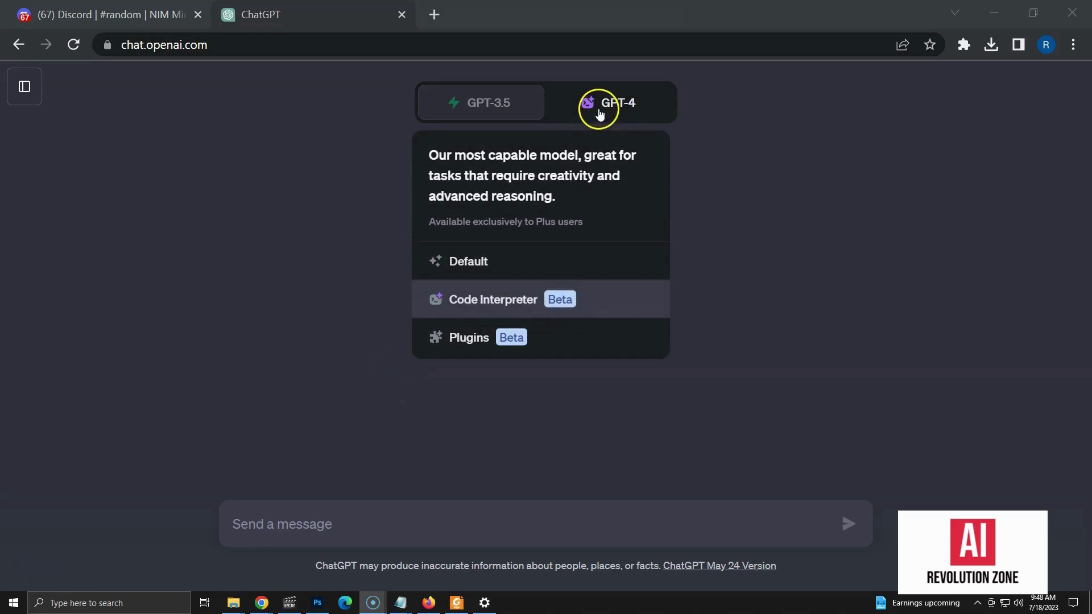
In a new Code Interpreter chat, send g1.zip with the detailed 30 fps, 1.5-to-1.0 zoom prompt.
left_click(631, 297)
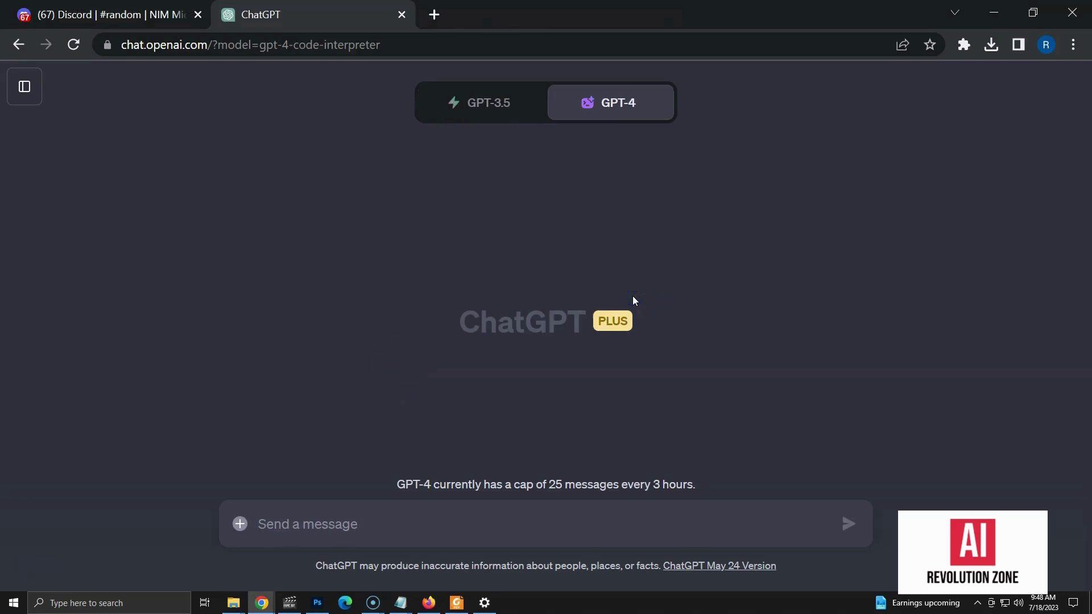
left_click(237, 528)
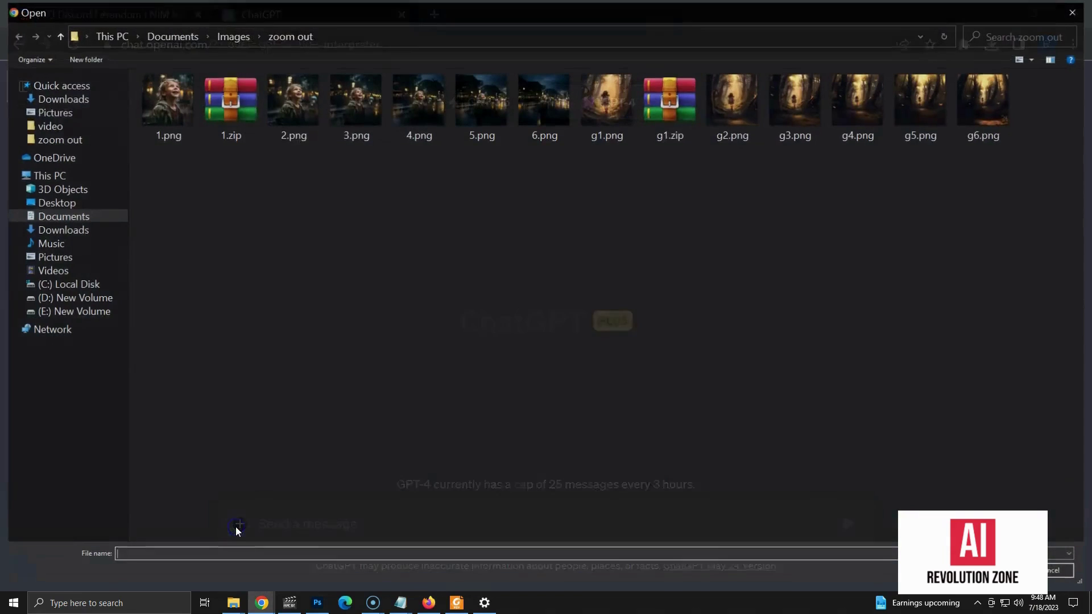
double_click(666, 107)
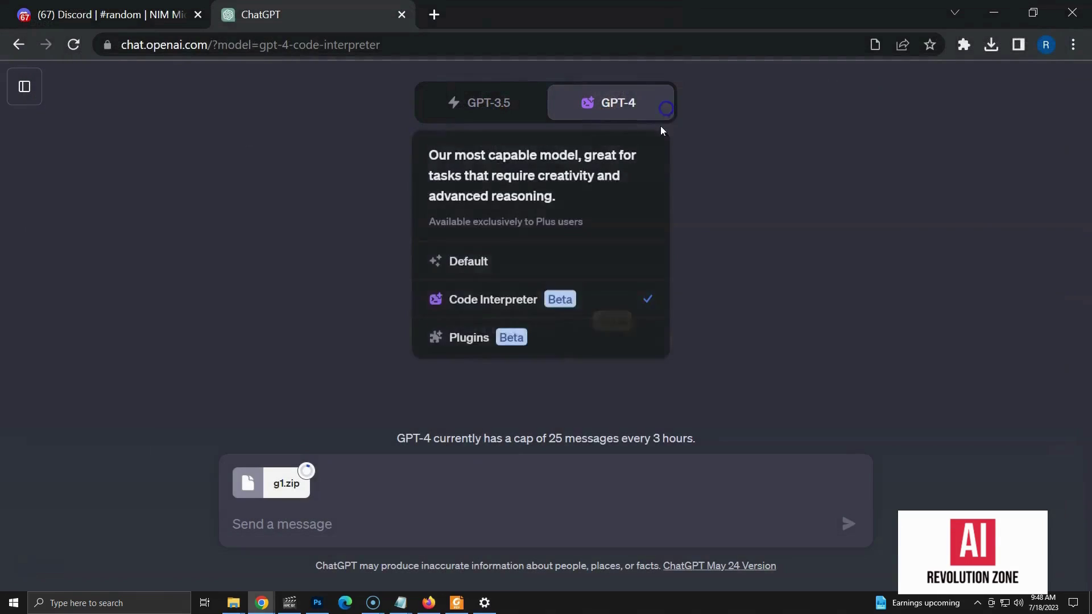
left_click(391, 528)
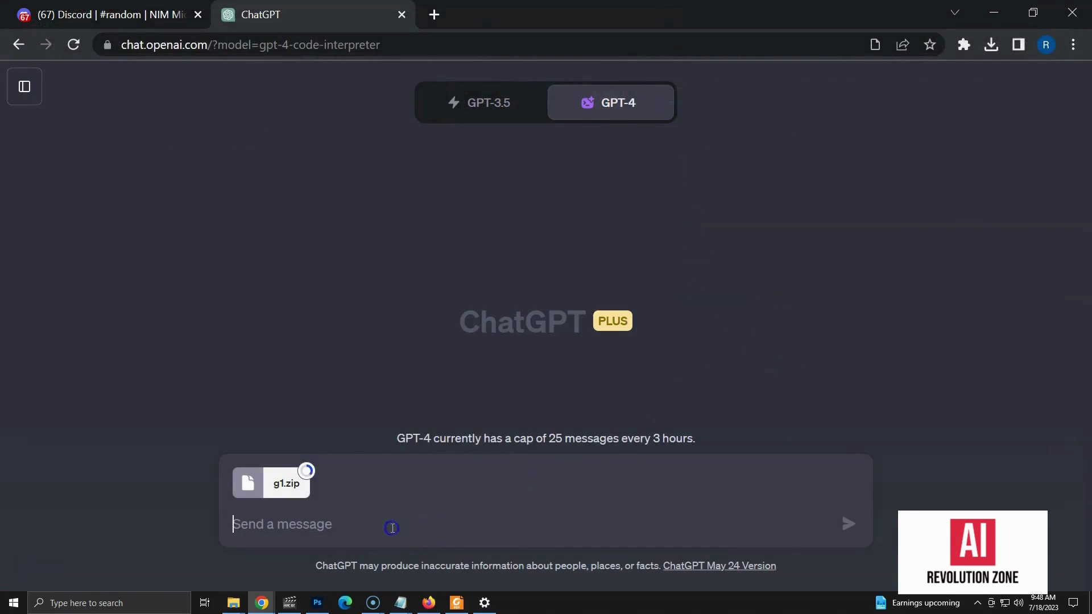
type("This zip file contains series of images simulating zoomed in shot to a zoomed out shot (6 images sequenced from g1.png to g6.png). Using matplotlib for sort.  Using OpenCV library, turn this image into a 30fps 6 seconds video. Start with zoomed in on center (zoom factor of 1.5) of g1.png then slowly zooming out using zoom factor of 0.02 until zoom factor of 1.0 is achieved.  Repeat for each next image in the same manner in the sequence. Write each frame to the video as they are generated to avoid memory issues. Output format should be MP4/MOV for web. Maintain original resolution.")
left_click(849, 523)
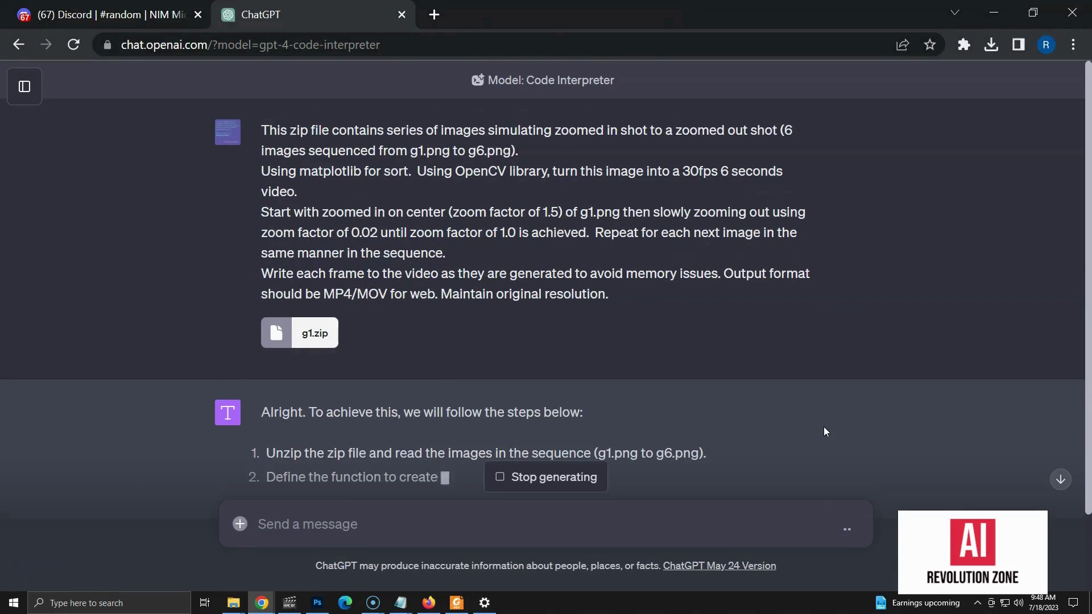
scroll(701, 390, "down", 3)
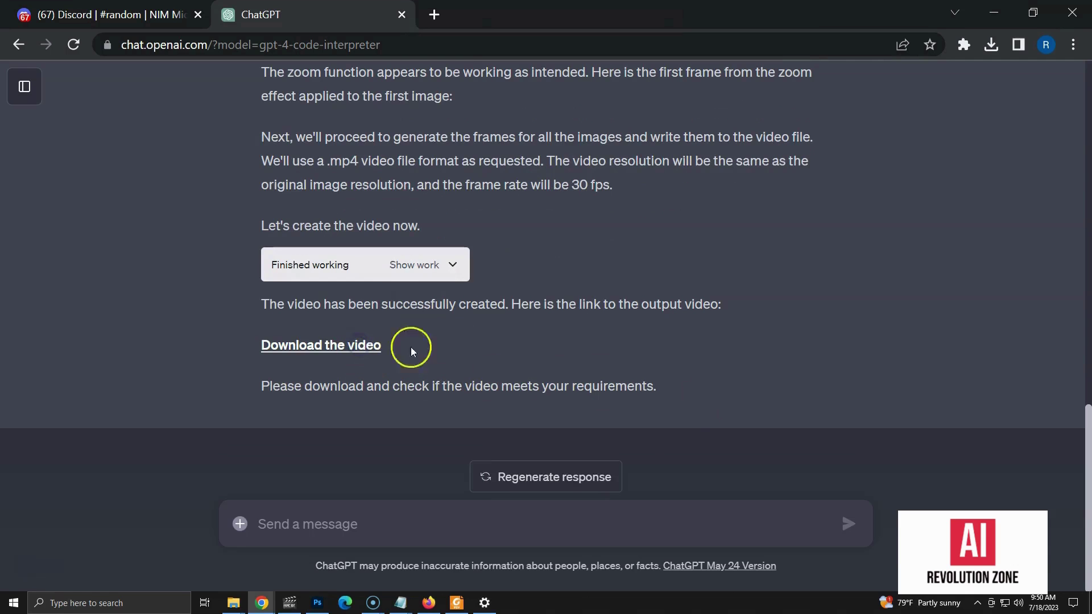
Reload the chat page and play the downloaded zoomed_video.mp4 from Chrome's downloads.
key("F5")
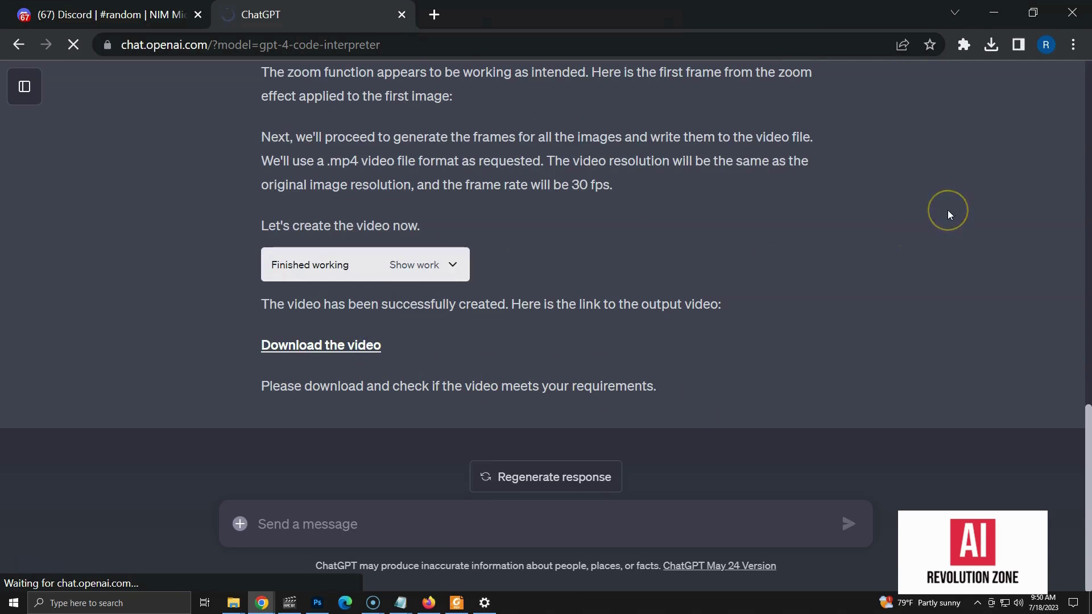
left_click(818, 115)
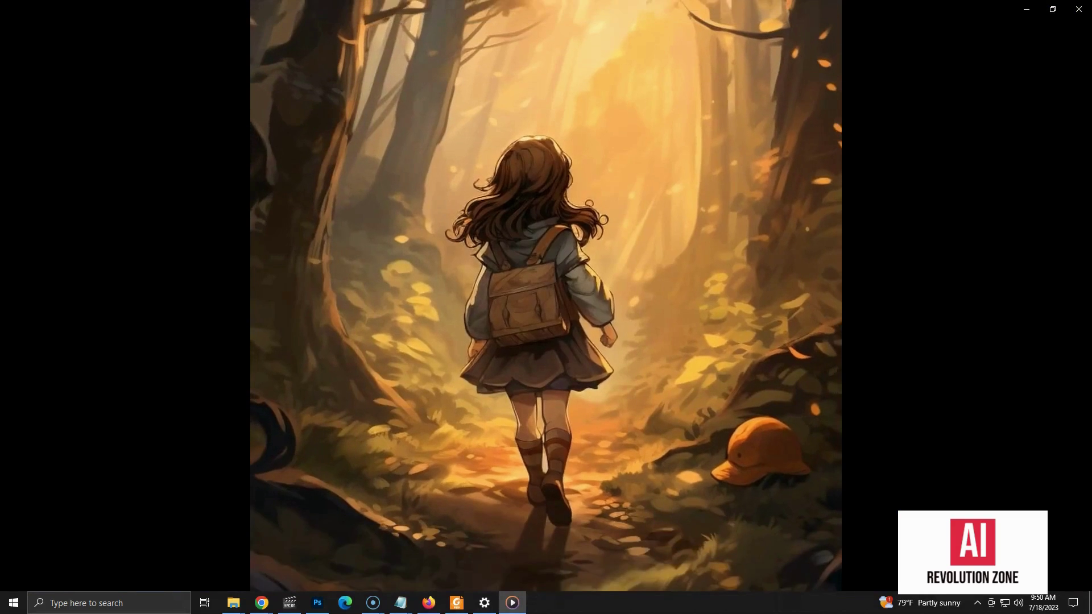